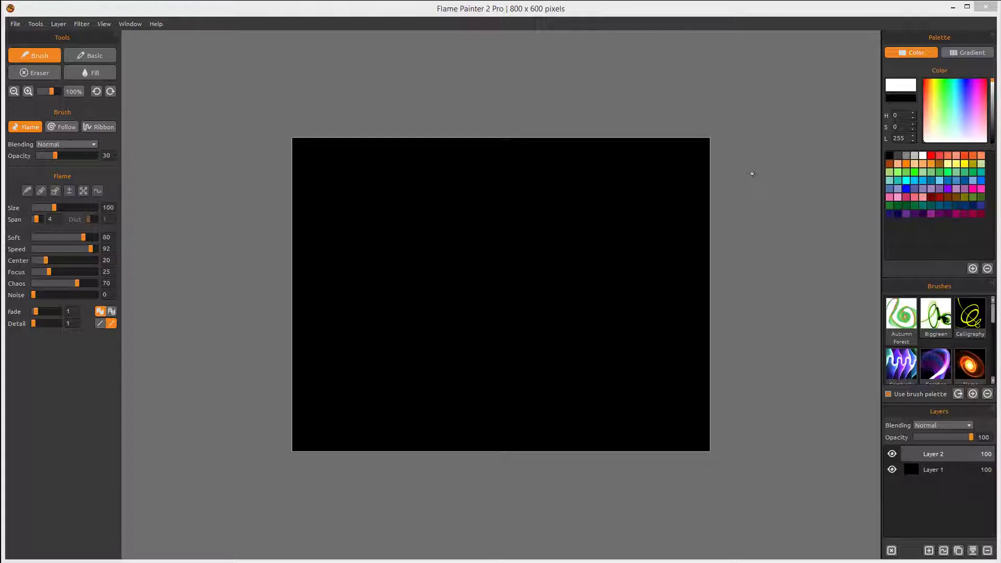
# Step: Paint a short test stroke, then a large white flame swirl across the canvas
pyautogui.moveTo(762, 166); pyautogui.dragTo(780, 143)
pyautogui.moveTo(290, 168)
pyautogui.mouseDown()
pyautogui.moveTo(376, 206)
pyautogui.moveTo(415, 245)
pyautogui.moveTo(476, 351)
pyautogui.moveTo(516, 240)
pyautogui.moveTo(508, 337)
pyautogui.mouseUp()
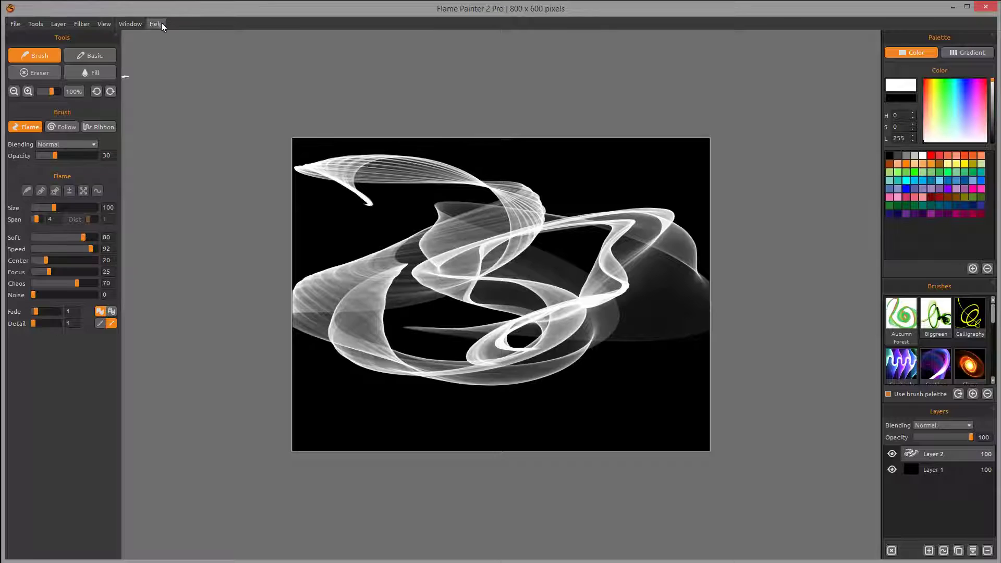
pyautogui.click(15, 24)
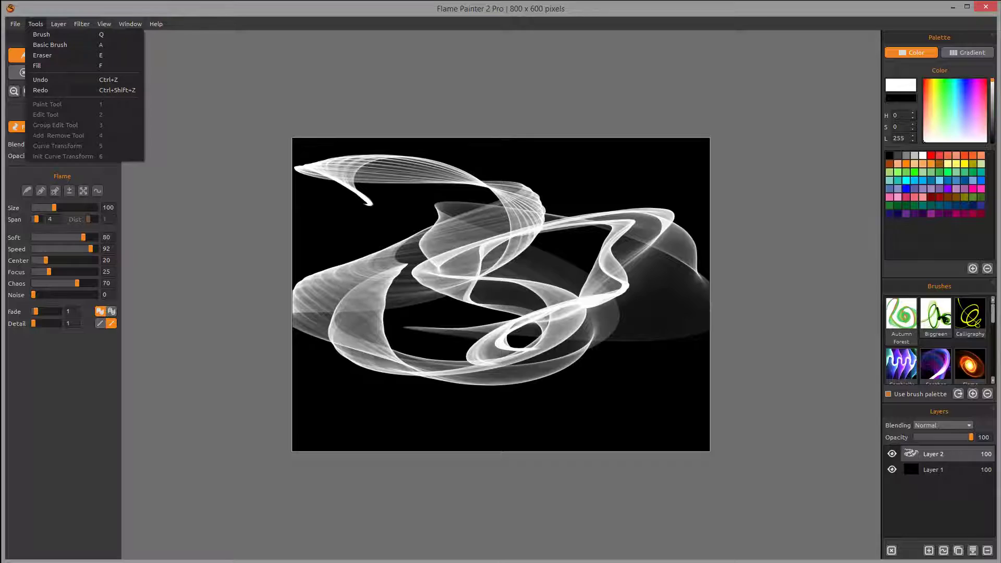
pyautogui.click(201, 25)
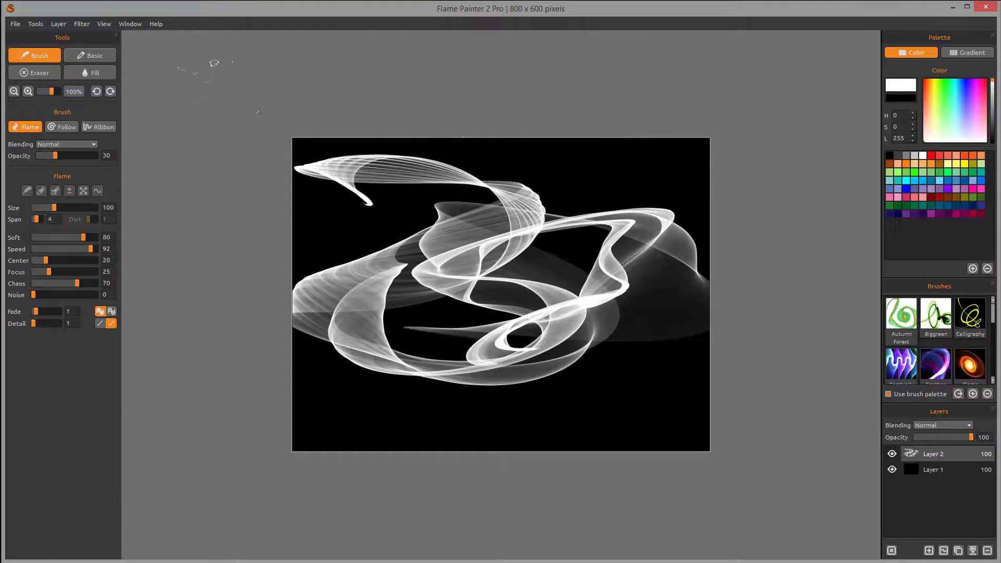
pyautogui.click(36, 24)
pyautogui.moveTo(16, 23)
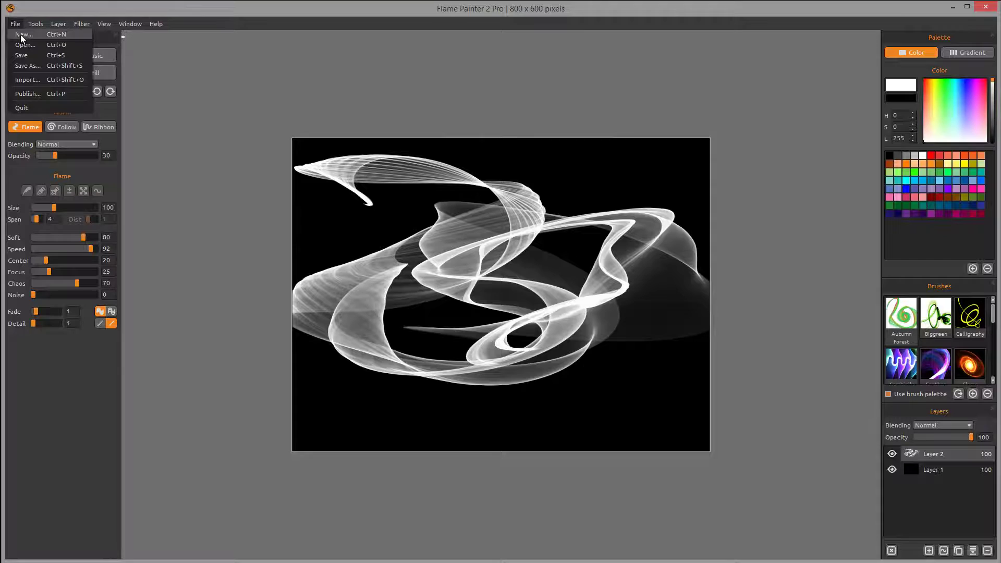
pyautogui.click(21, 35)
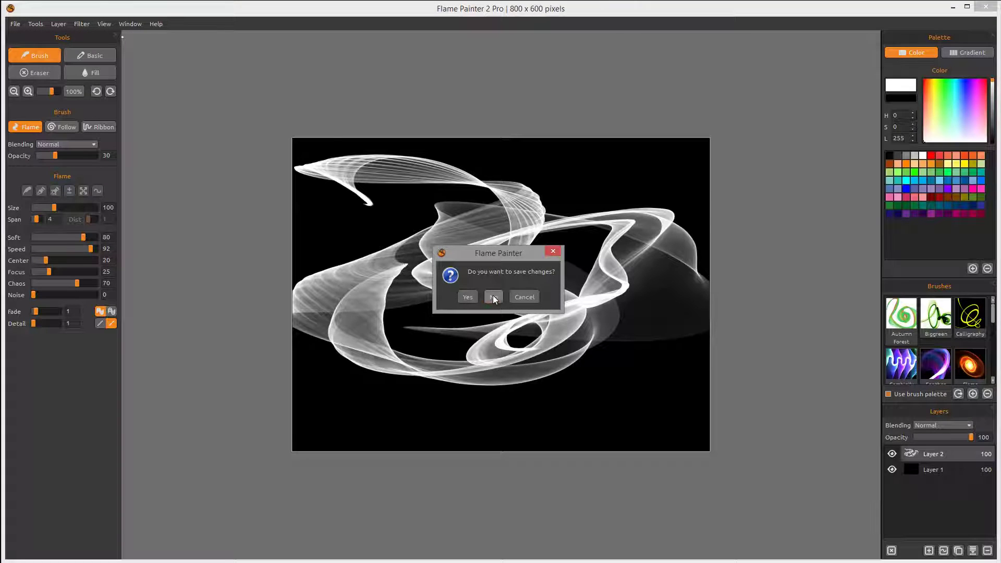
pyautogui.click(492, 297)
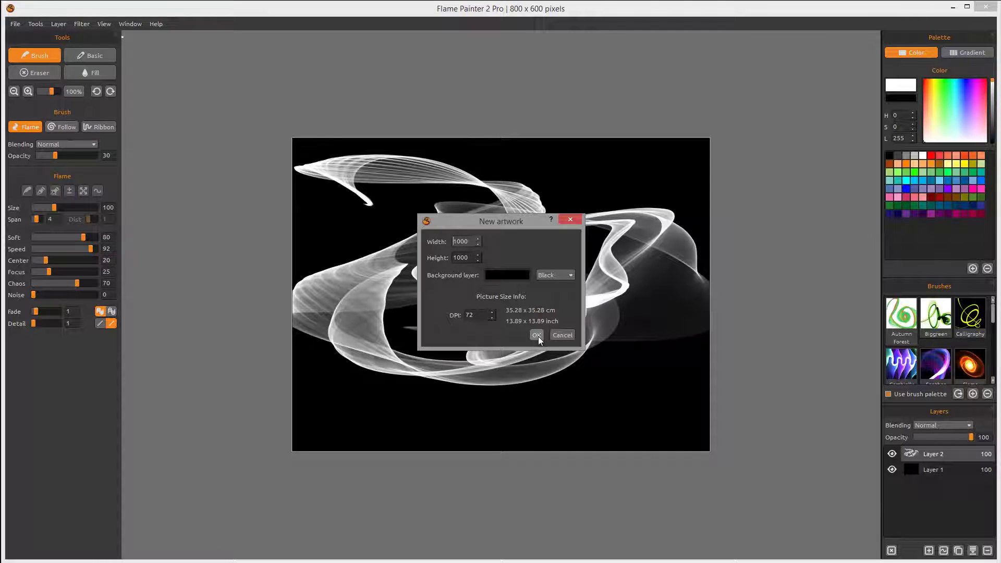
pyautogui.click(515, 275)
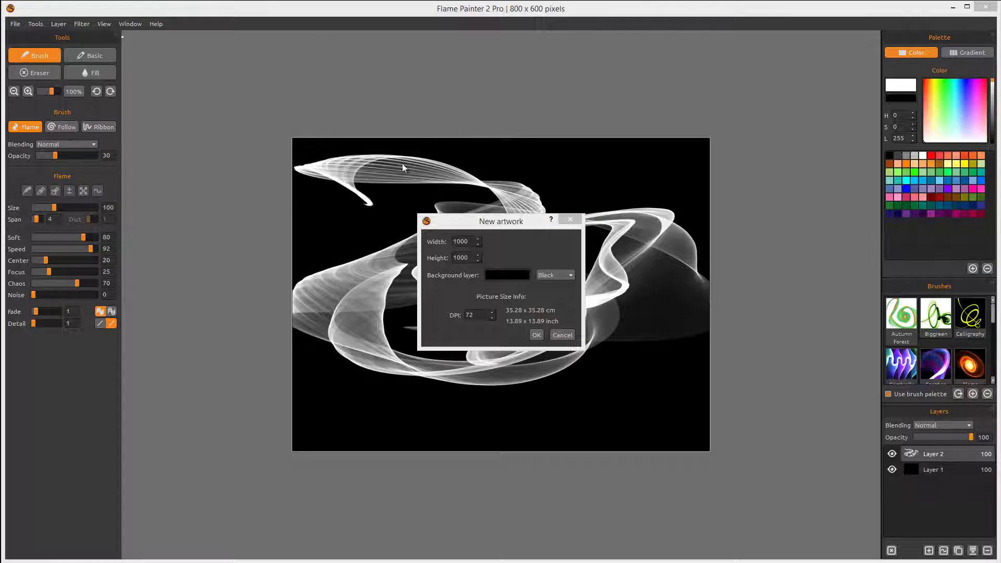
pyautogui.moveTo(504, 226); pyautogui.dragTo(468, 219)
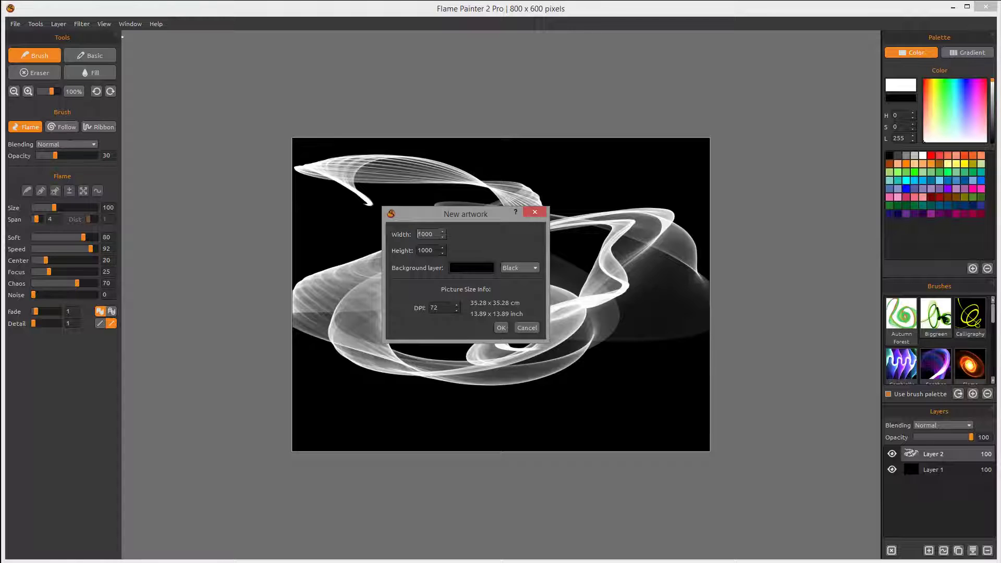
pyautogui.click(535, 212)
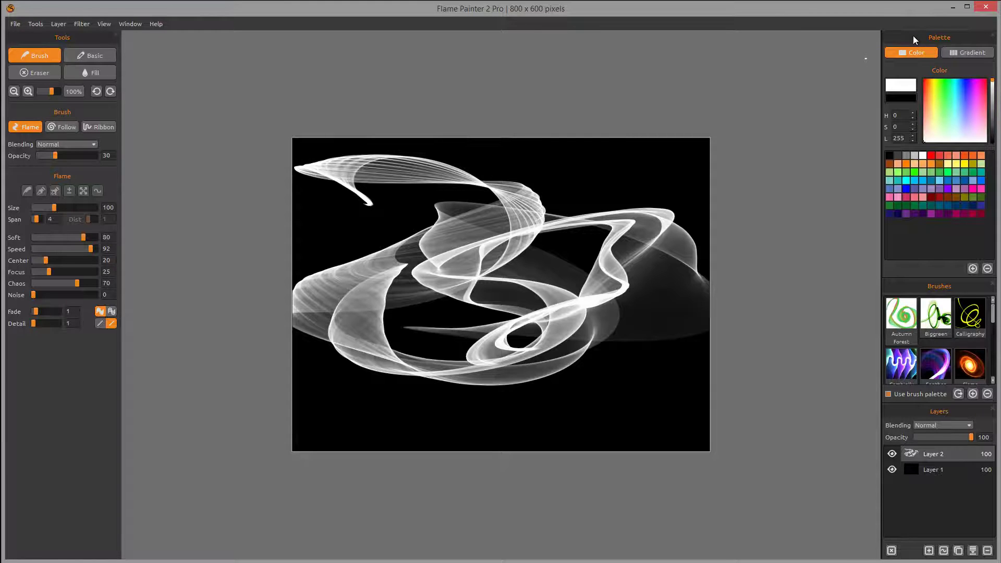
pyautogui.moveTo(899, 287)
pyautogui.mouseDown()
pyautogui.moveTo(854, 282)
pyautogui.moveTo(834, 317)
pyautogui.moveTo(794, 192)
pyautogui.moveTo(902, 294)
pyautogui.moveTo(941, 36)
pyautogui.moveTo(91, 52)
pyautogui.moveTo(57, 194)
pyautogui.moveTo(77, 36)
pyautogui.mouseUp()
pyautogui.click(56, 37)
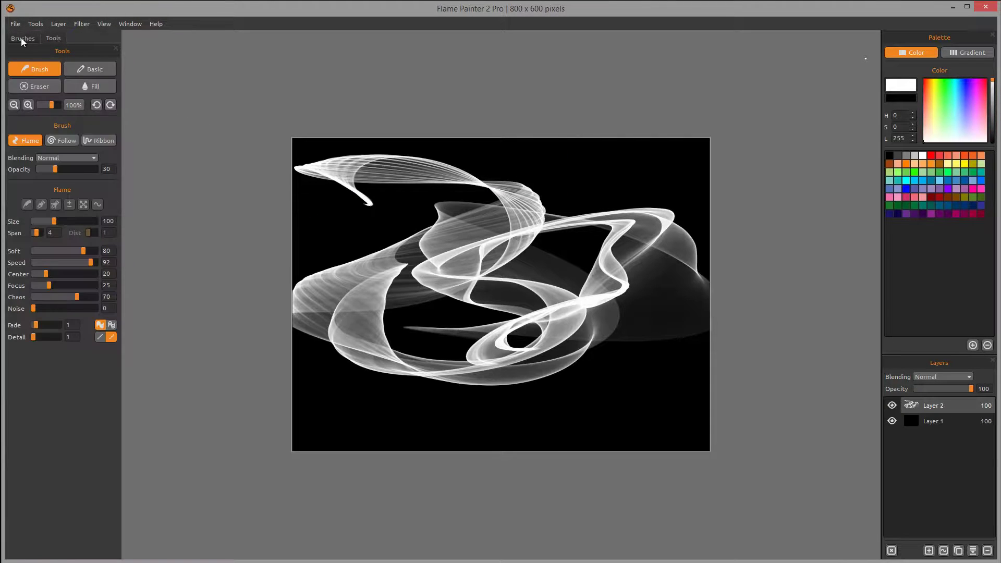
pyautogui.click(22, 38)
pyautogui.click(51, 36)
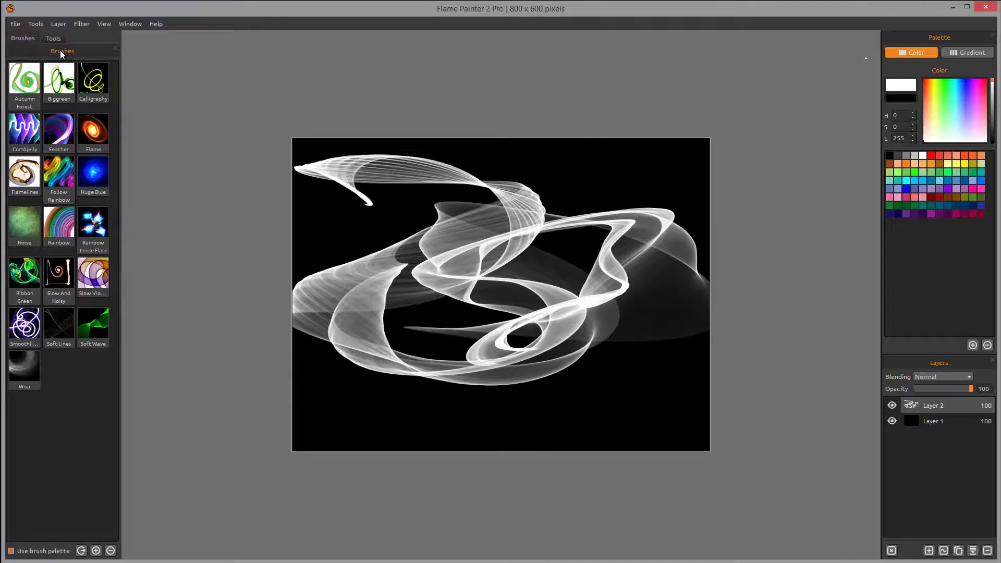
pyautogui.moveTo(65, 51)
pyautogui.mouseDown()
pyautogui.moveTo(264, 53)
pyautogui.moveTo(695, 151)
pyautogui.moveTo(923, 314)
pyautogui.mouseUp()
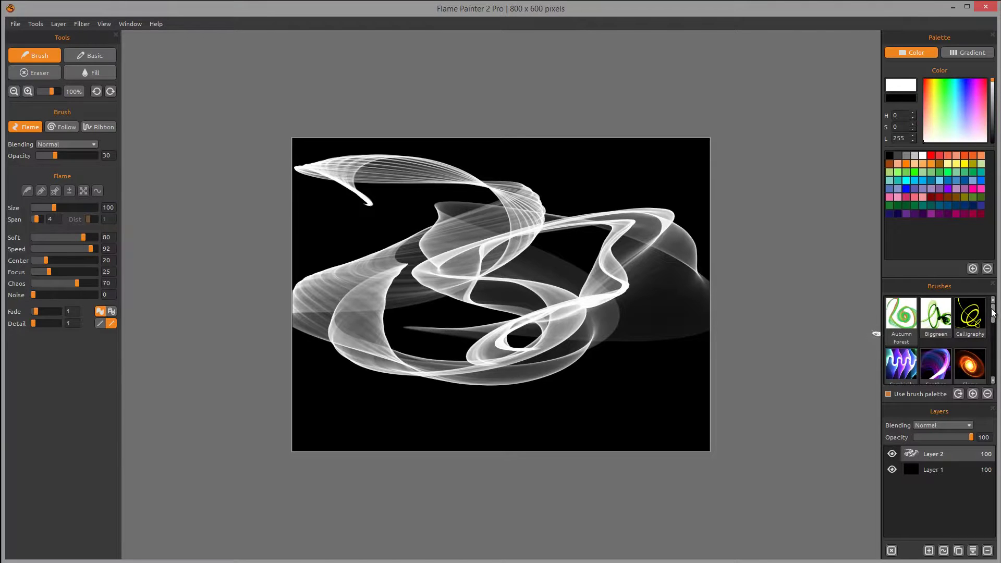
pyautogui.moveTo(993, 312)
pyautogui.mouseDown()
pyautogui.moveTo(994, 366)
pyautogui.moveTo(994, 301)
pyautogui.mouseUp()
# Step: Dock Brushes as a tab in the left Tools dock, view its thumbnails, then return to Tools
pyautogui.moveTo(939, 286)
pyautogui.mouseDown()
pyautogui.moveTo(731, 247)
pyautogui.moveTo(96, 53)
pyautogui.moveTo(80, 143)
pyautogui.moveTo(80, 72)
pyautogui.moveTo(67, 146)
pyautogui.moveTo(69, 82)
pyautogui.mouseUp()
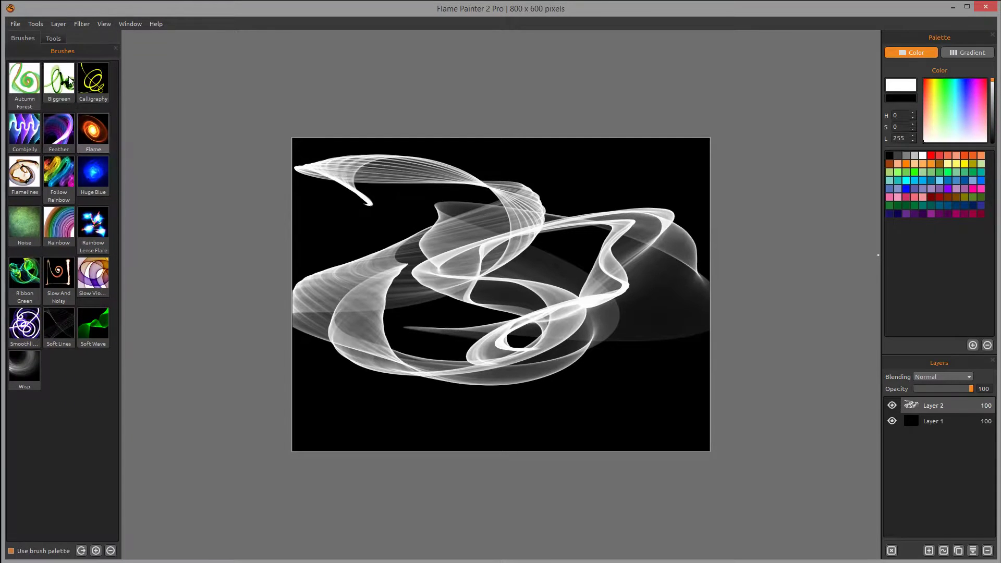
pyautogui.click(53, 39)
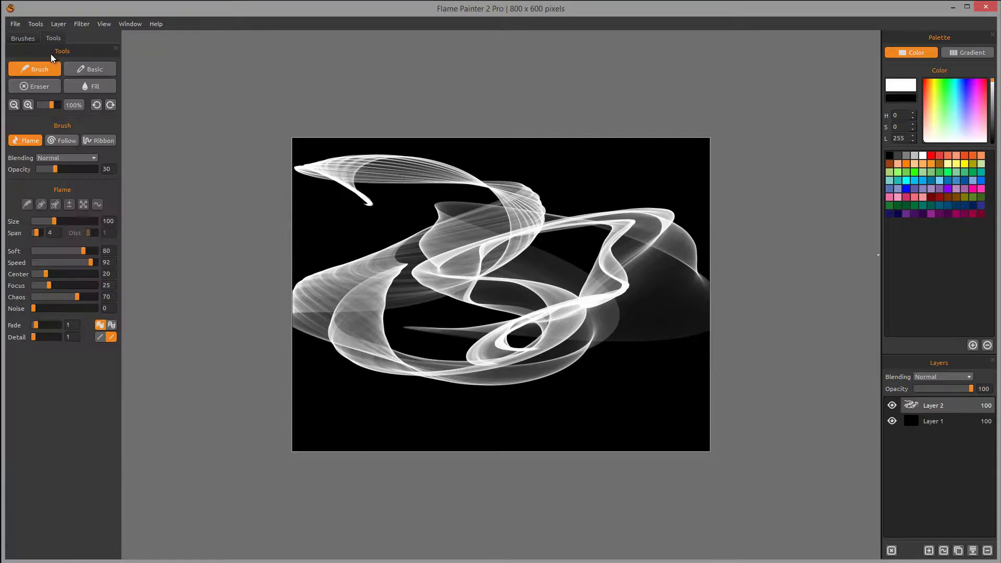
pyautogui.click(23, 39)
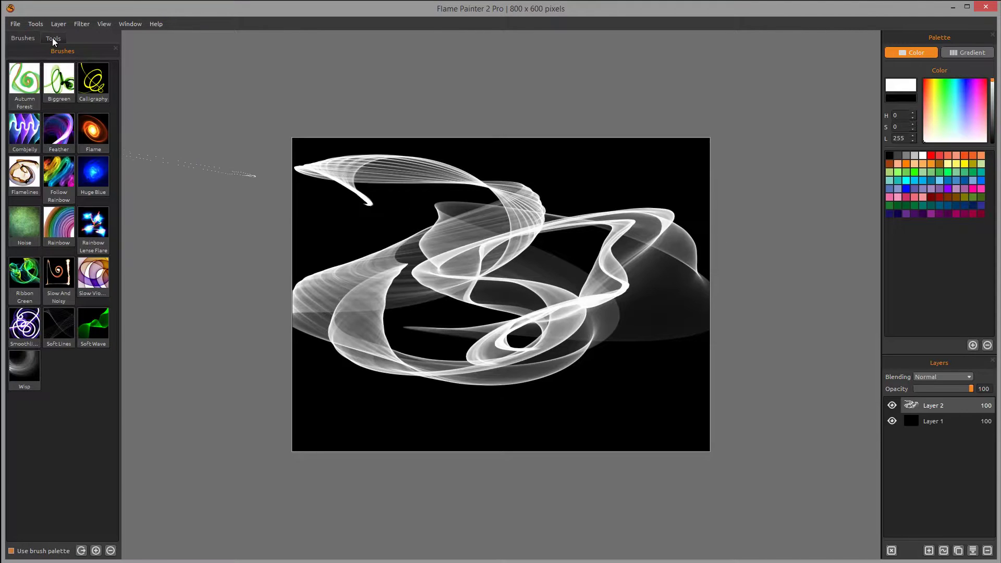
pyautogui.click(53, 38)
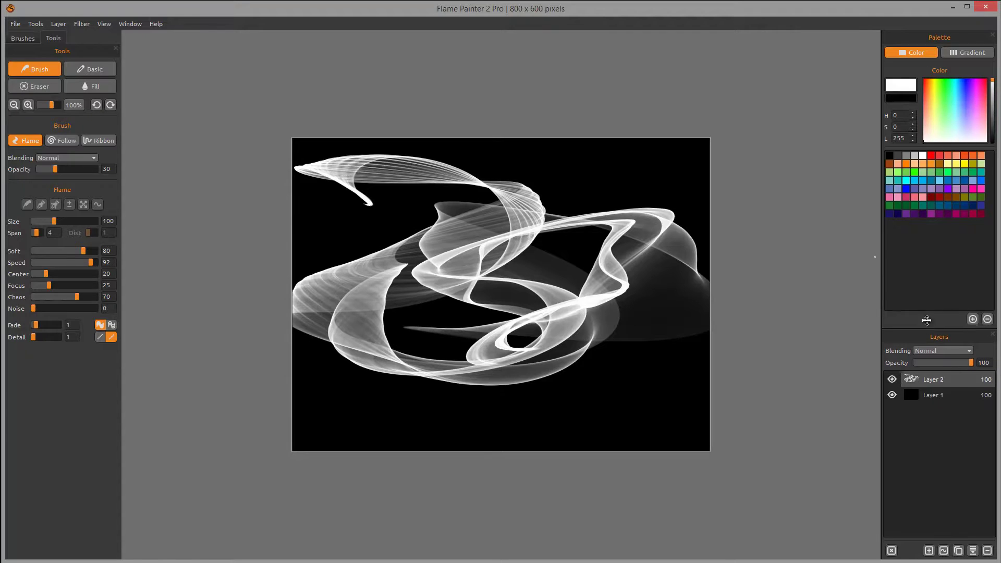
# Step: Move the Palette–Layers splitter up to shorten Palette, then fine-tune it slightly lower
pyautogui.moveTo(924, 355); pyautogui.dragTo(926, 266)
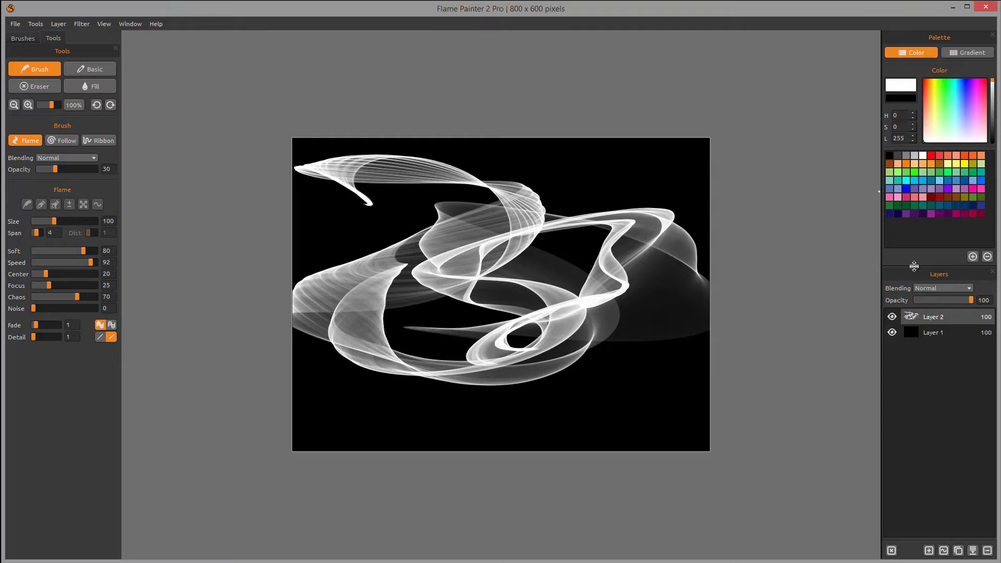
pyautogui.moveTo(914, 266); pyautogui.dragTo(913, 273)
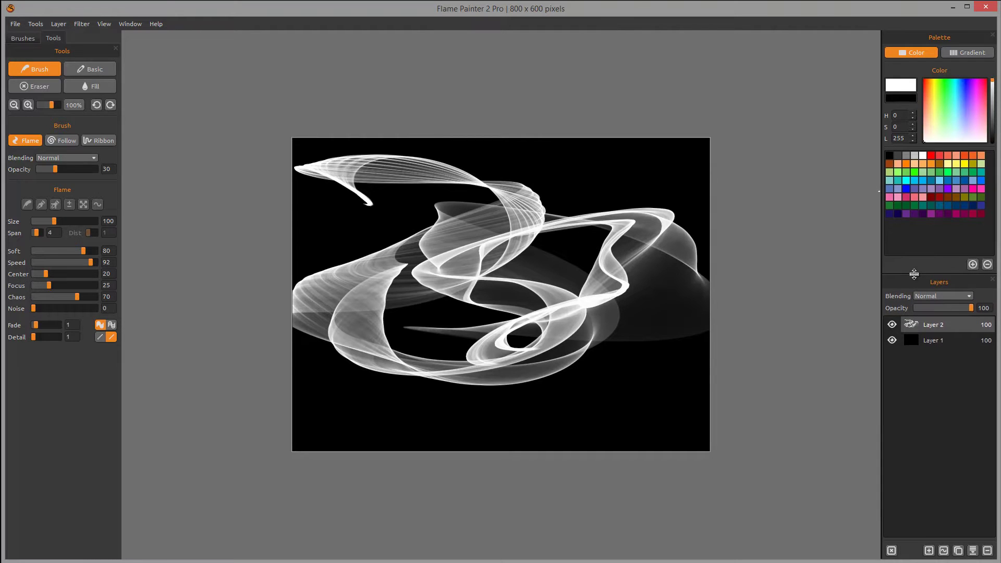